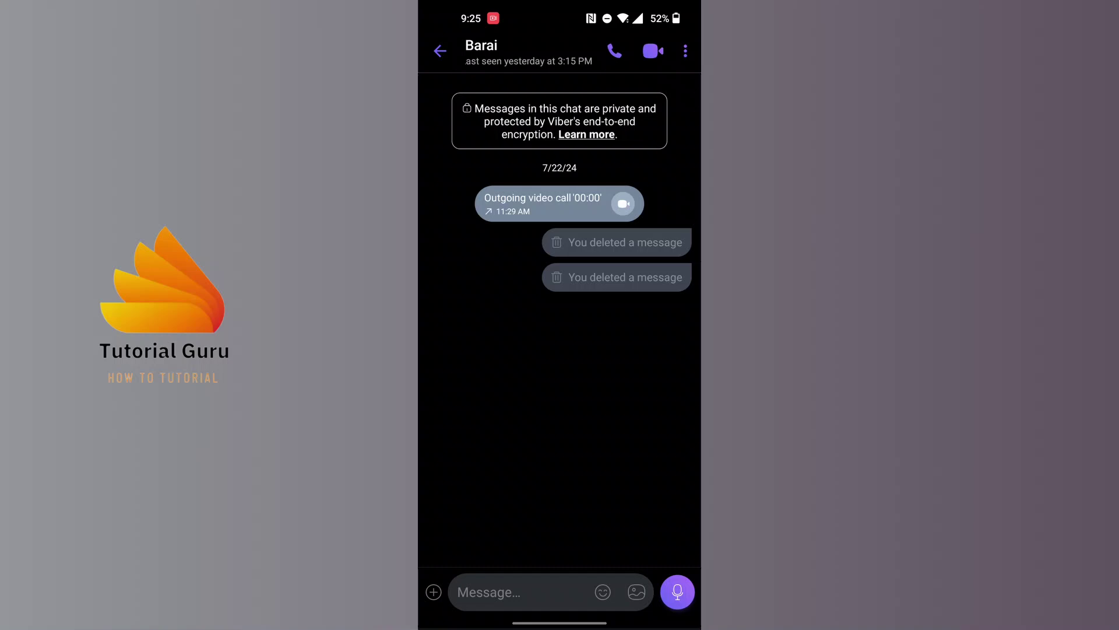
type("Heelllo")
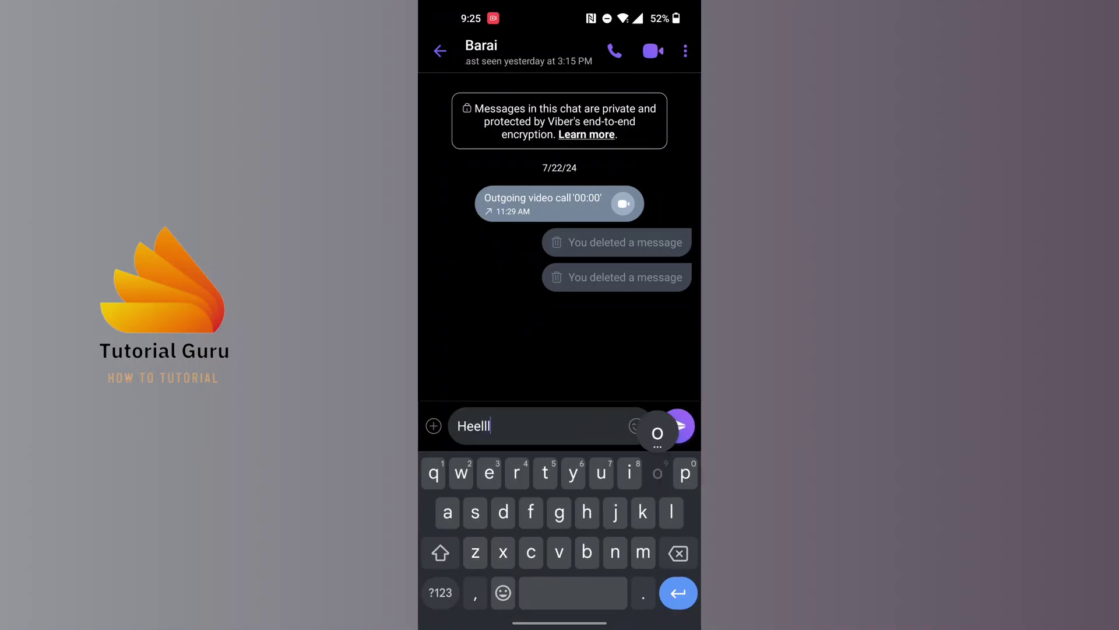
Step: Send the typed message 'Heelllo' to the chat with Barai
left_click(677, 427)
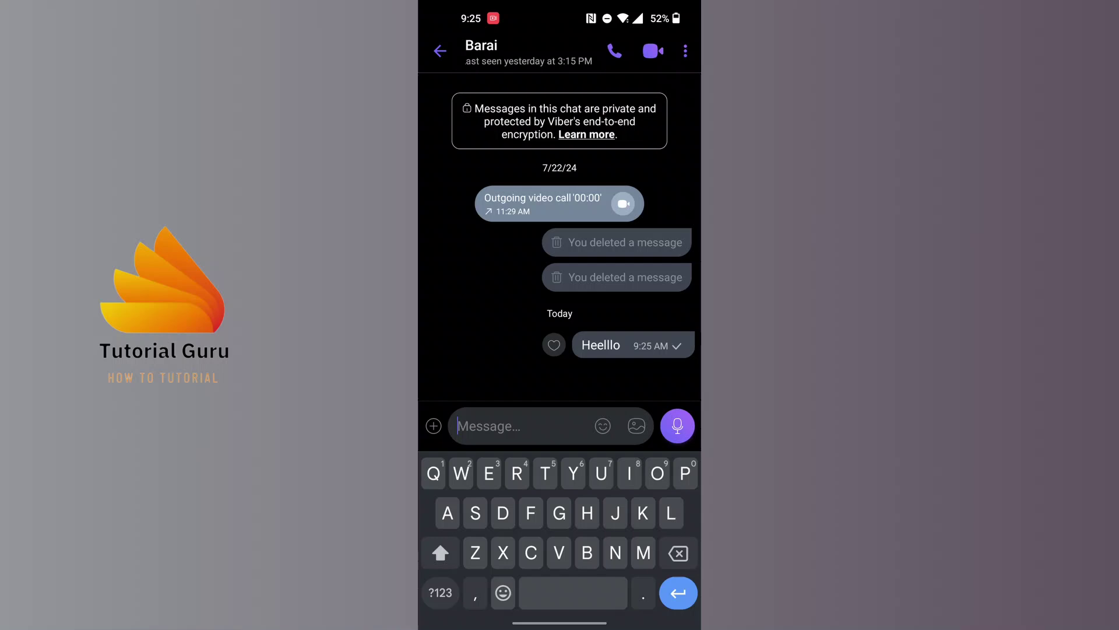
Step: Pin the 'Heelllo' message so it shows in the banner at the top of the chat
left_click(612, 344)
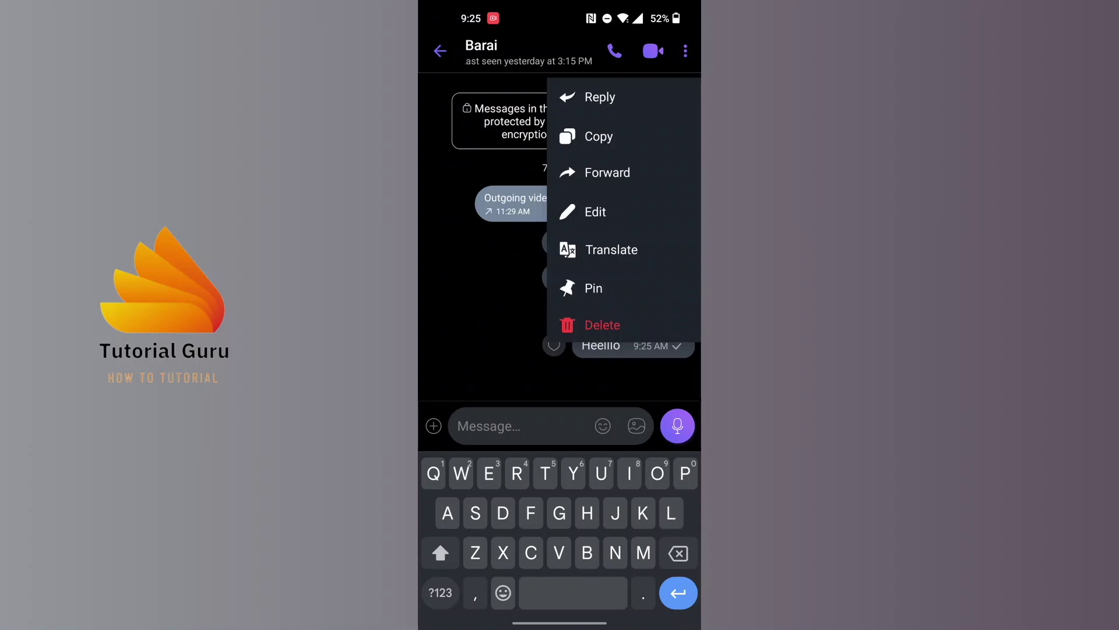
left_click(594, 288)
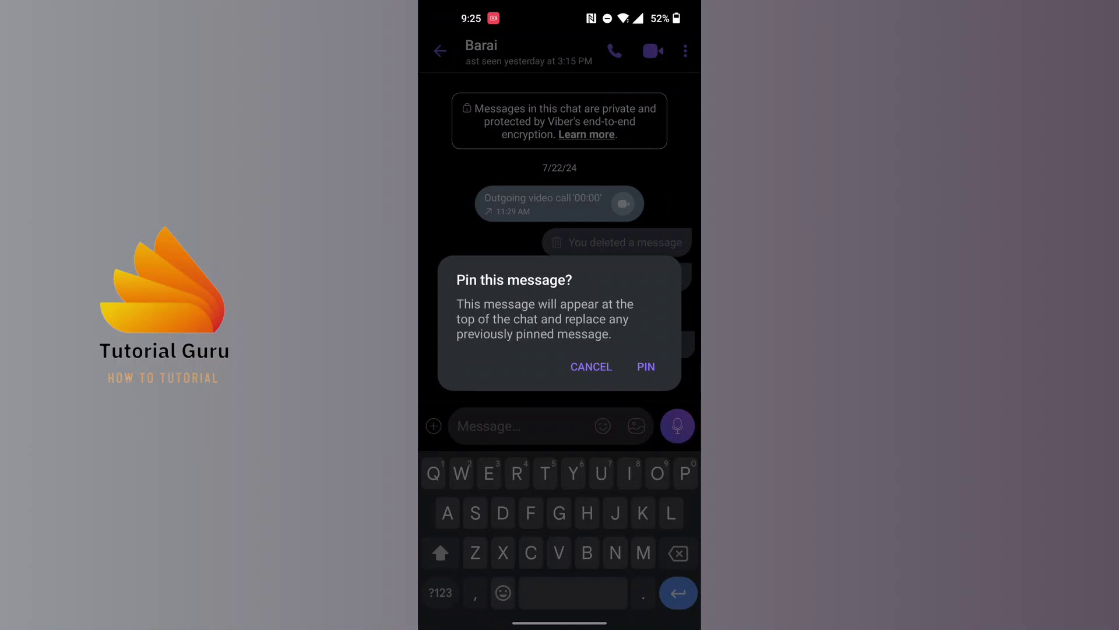
left_click(645, 367)
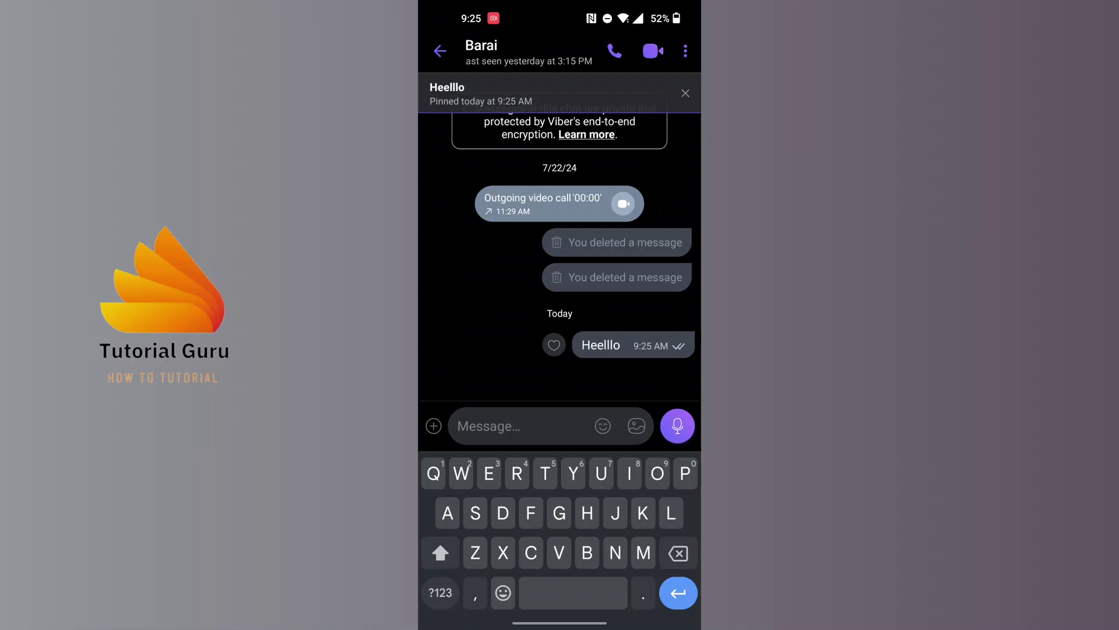
Step: Dismiss the keyboard and jump to 'Heelllo' from the pinned banner to confirm it works
key("Escape")
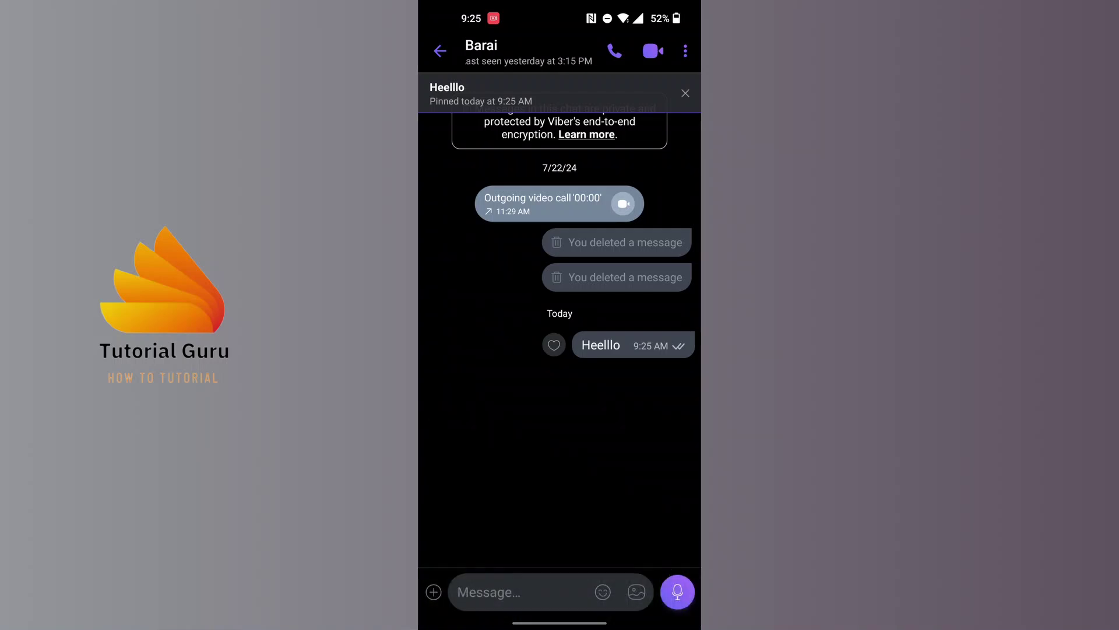
left_click(543, 94)
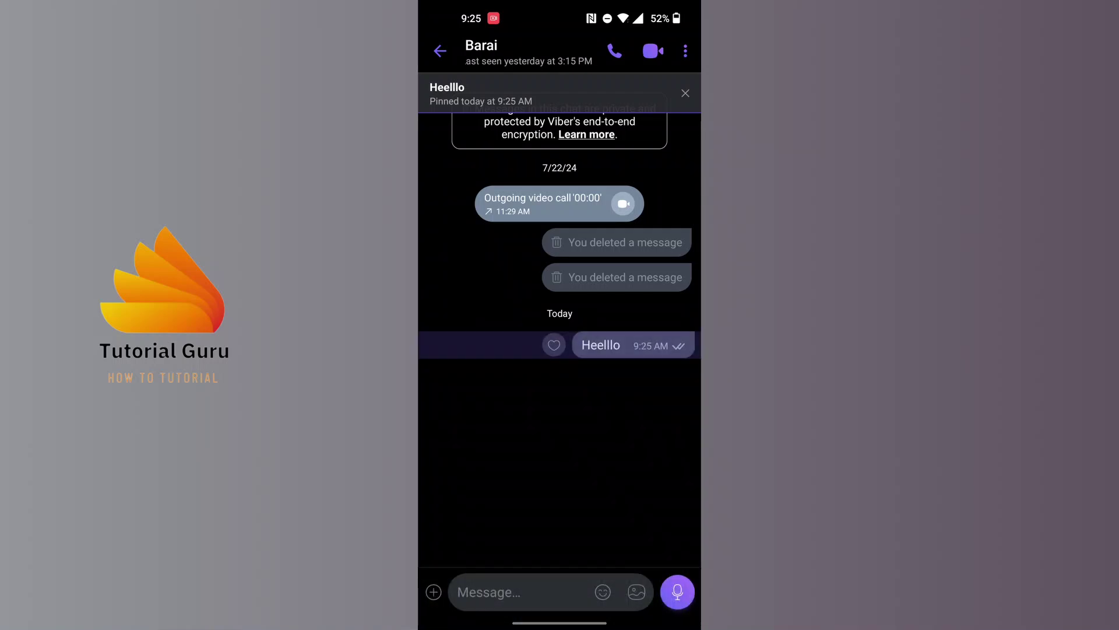
left_click(542, 94)
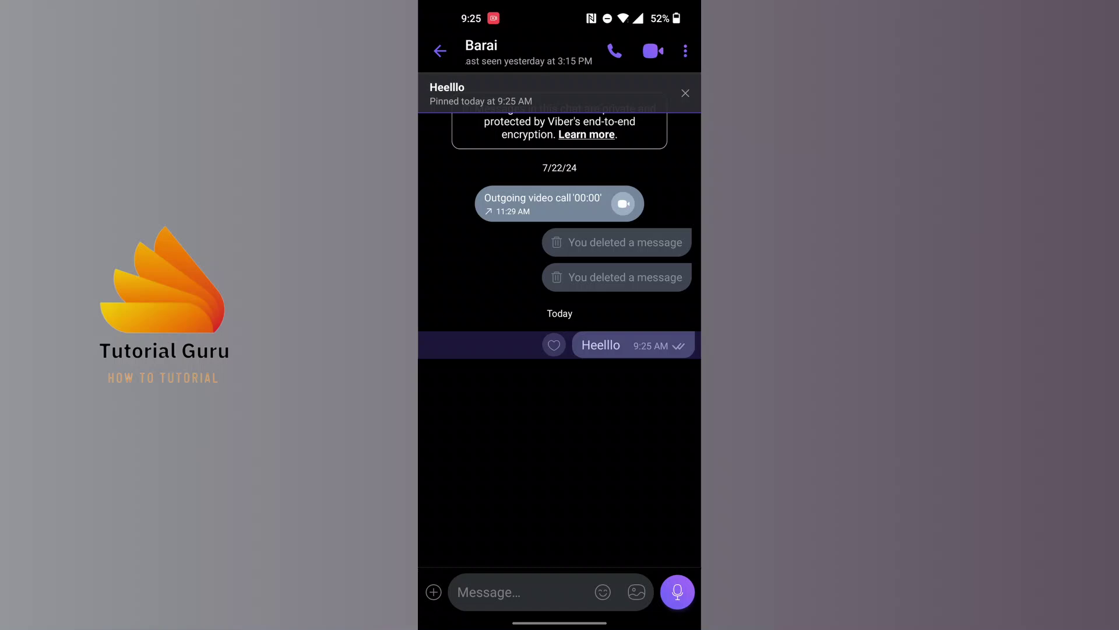